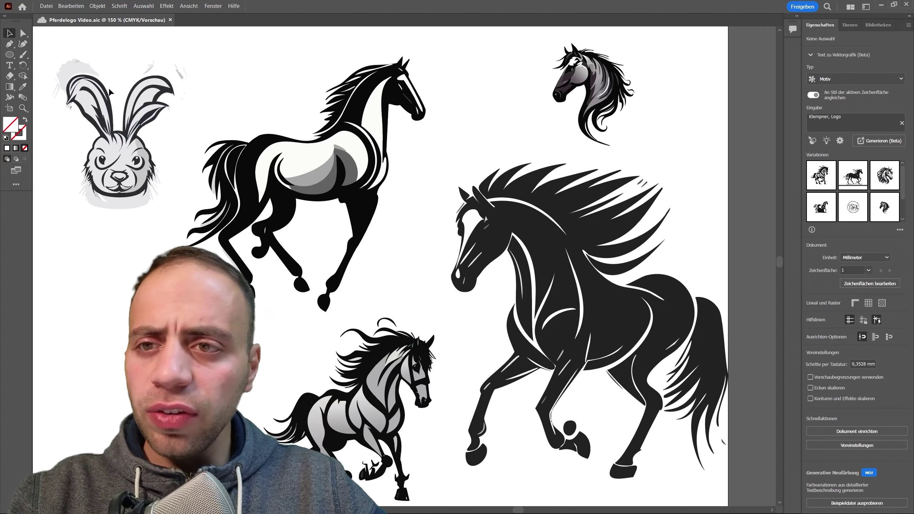
Create a new blank Illustrator document with Ctrl+N.
key("ctrl+n")
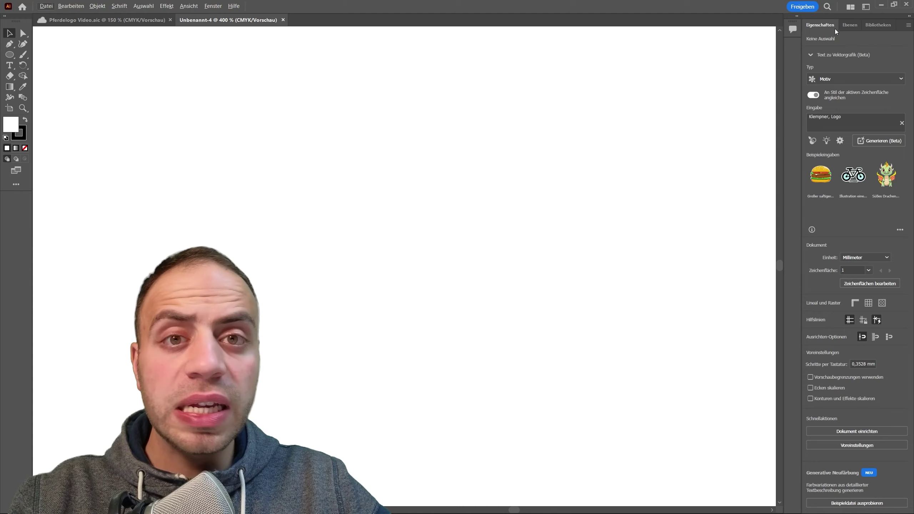
In Adobe Help, review the Text to Vector prompt tips and highlight the three–eight word advice.
left_click(212, 6)
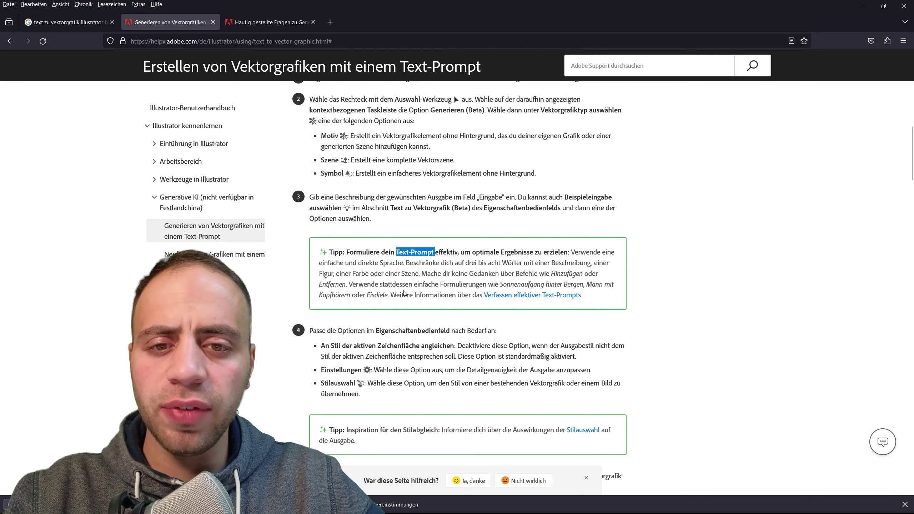
left_click_drag(405, 263, 361, 273)
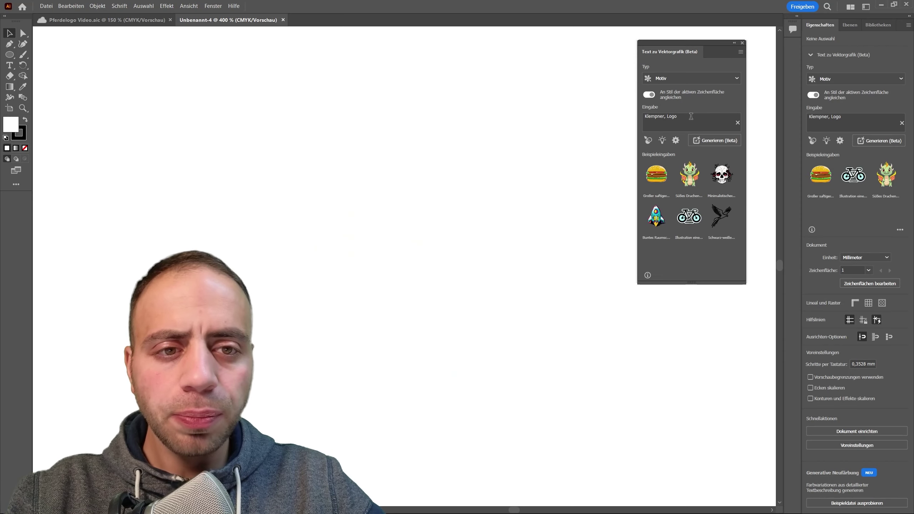
Clear the old 'Klempner, Logo' prompt from the Text zu Vektorgrafik input field.
triple_click(668, 115)
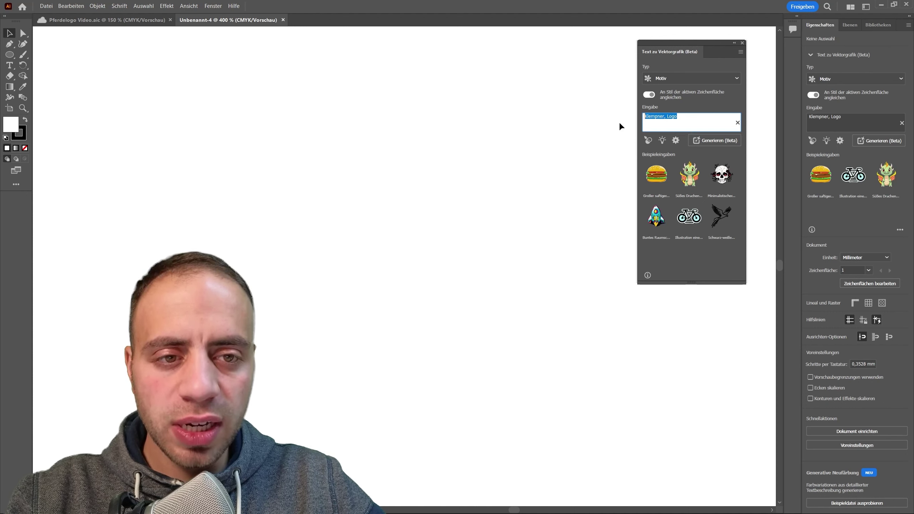
key("BackSpace")
left_click(660, 109)
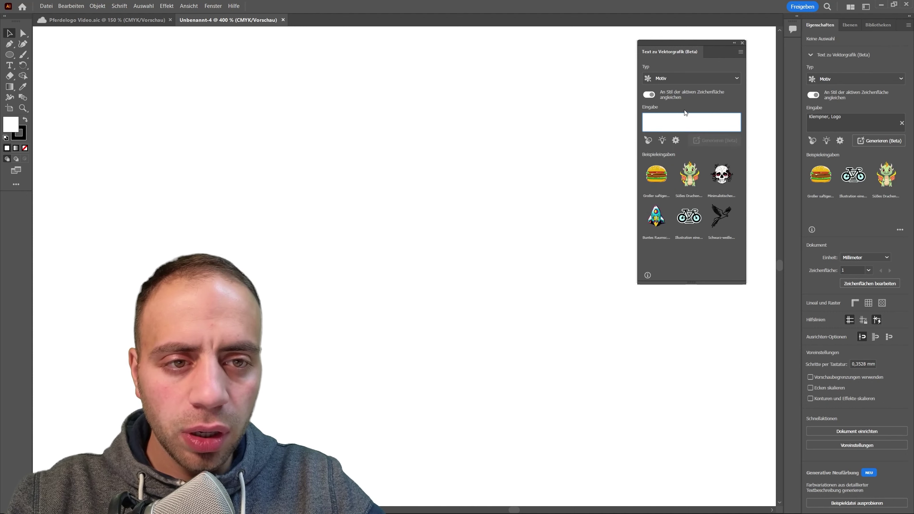
Set the Text zu Vektorgrafik type to Motiv for the 'Pferd, elegant, Logo' horse.
left_click(666, 78)
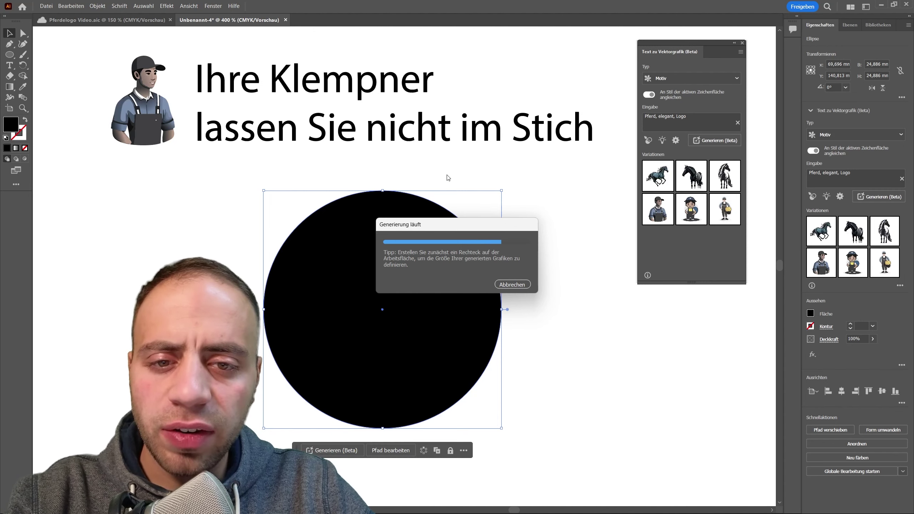
Move the galloping horse logo up and to the left on the page.
left_click(597, 306)
scroll(415, 345, "up", 2, "alt")
scroll(349, 217, "up", 1, "alt")
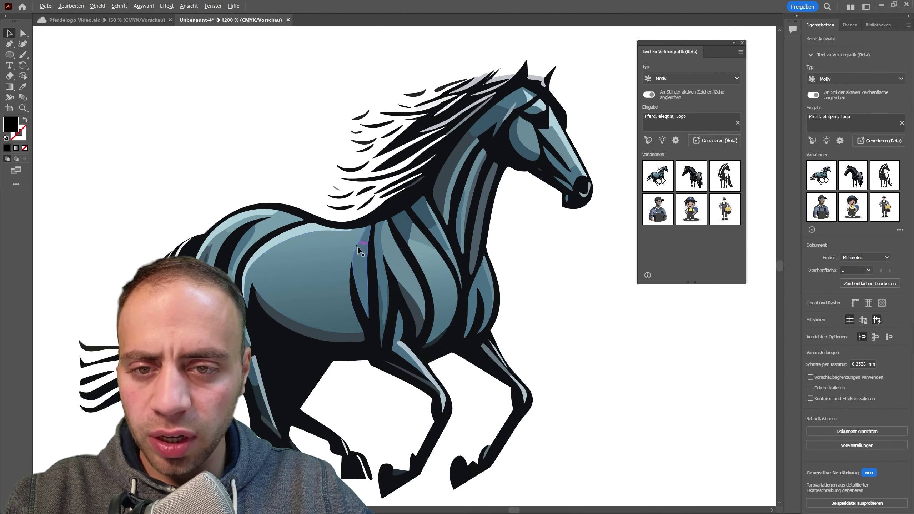
scroll(365, 233, "down", 1, "alt")
scroll(515, 288, "down", 2, "alt")
scroll(518, 287, "up", 1, "alt")
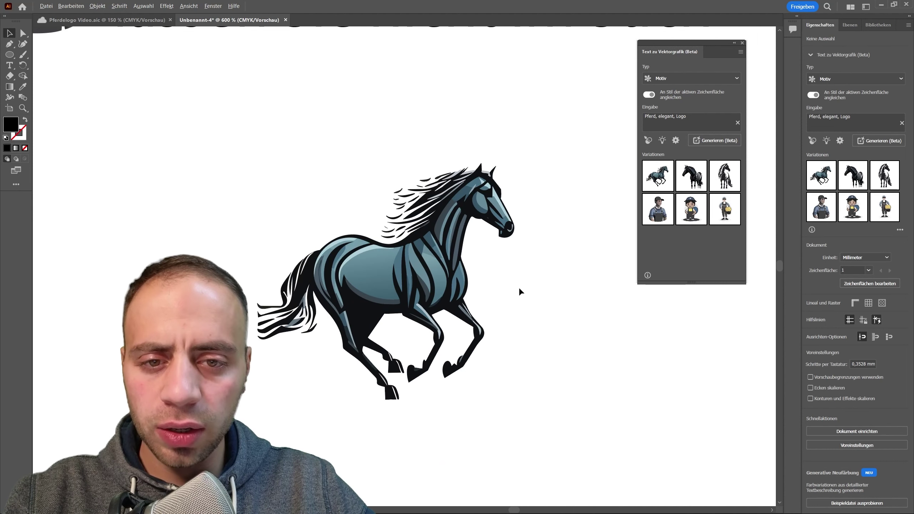
left_click_drag(389, 282, 284, 250)
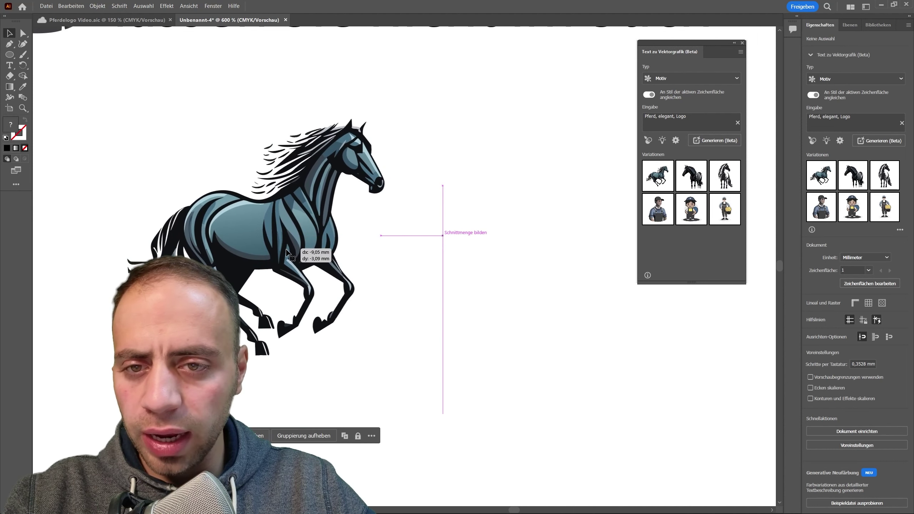
left_click(460, 283)
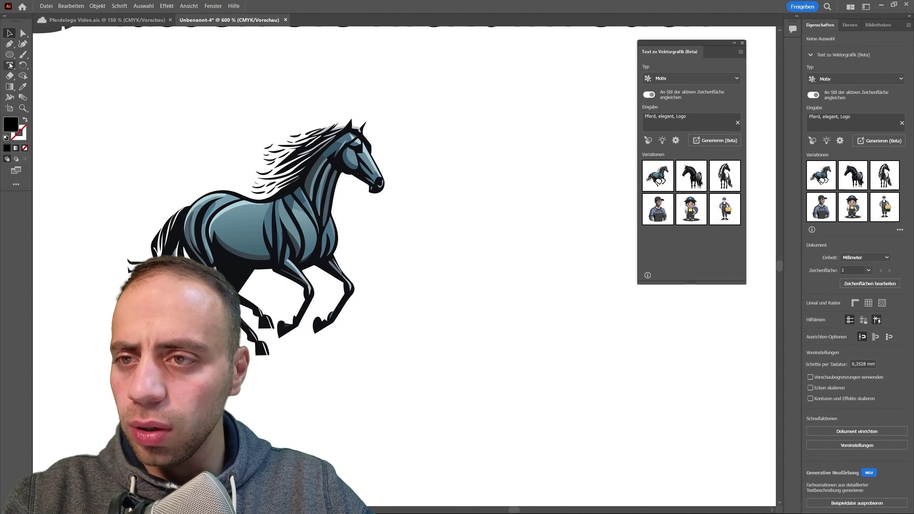
Shift the horse logo right and down, then select all of the horse artwork.
key("t")
key("v")
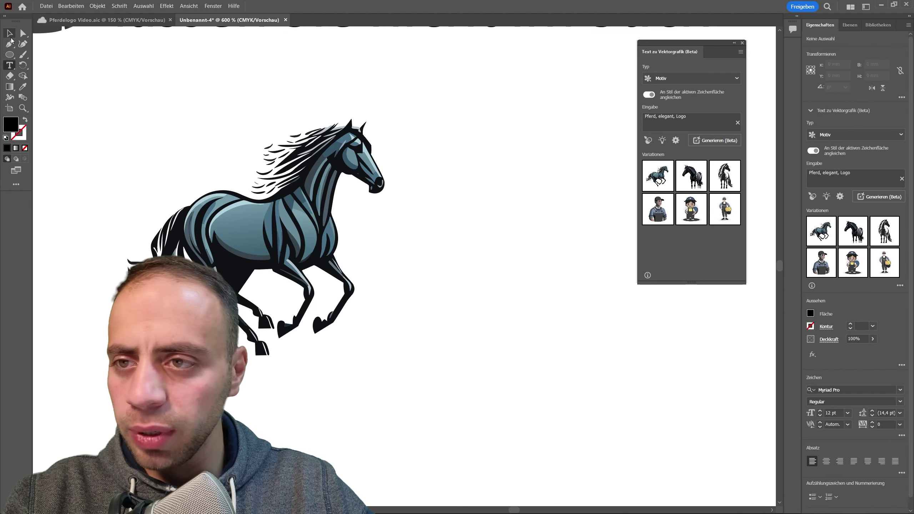
scroll(300, 234, "up", 2, "alt")
scroll(301, 234, "down", 1, "alt")
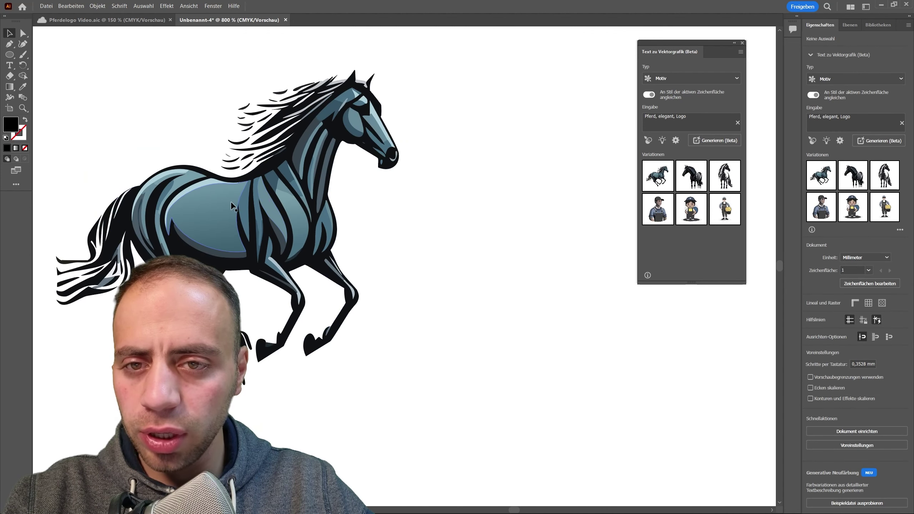
mouse_move(230, 202)
left_mouse_down()
mouse_move(331, 237)
mouse_move(315, 210)
left_mouse_up()
scroll(315, 210, "down", 1, "alt")
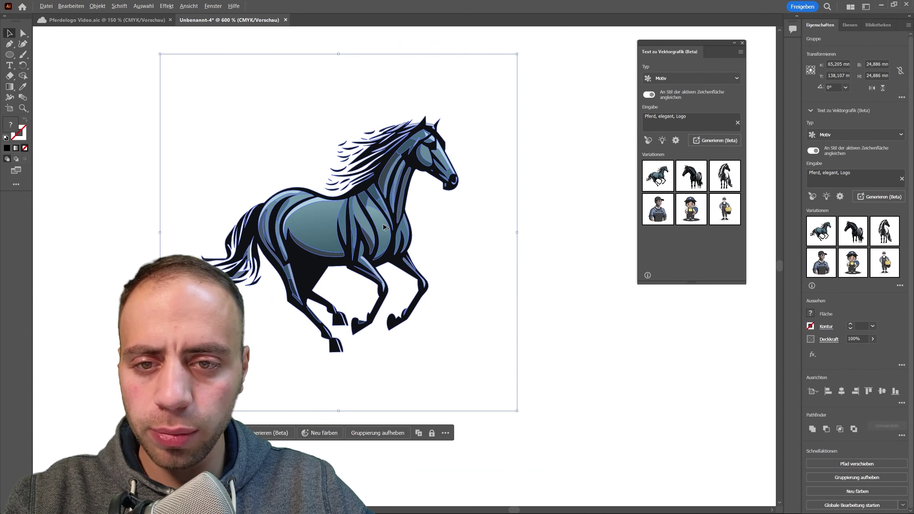
left_click(552, 288)
key("ctrl+a")
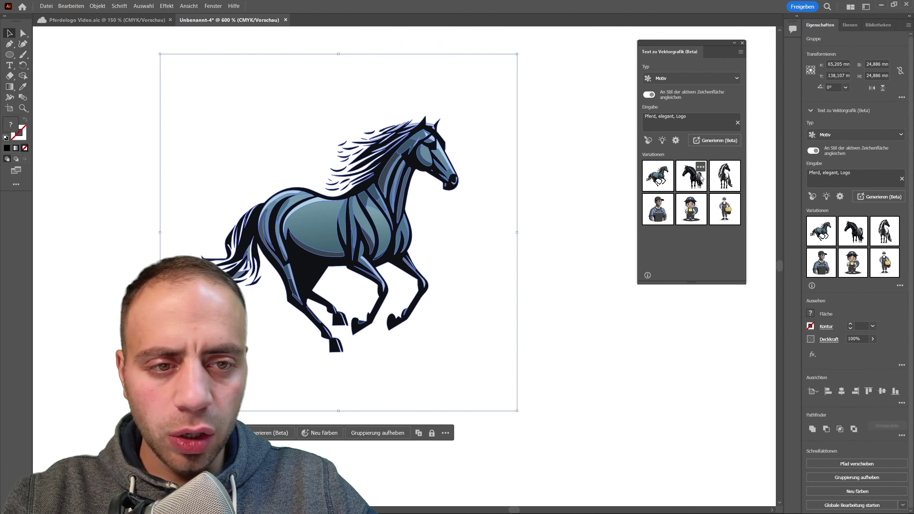